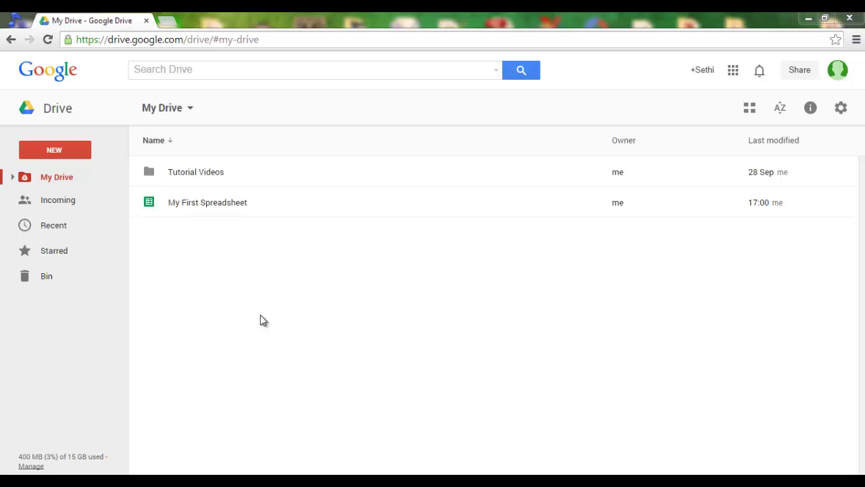
- Open My First Spreadsheet from My Drive in Google Sheets
click(195, 203)
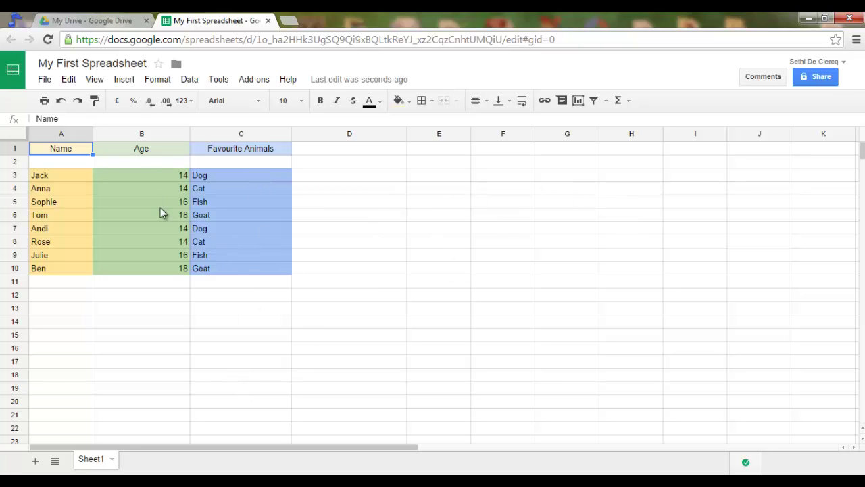
- Insert a chart from the Age values B1:B10, trying the recommended charts and ending on bar
drag(144, 152, 142, 270)
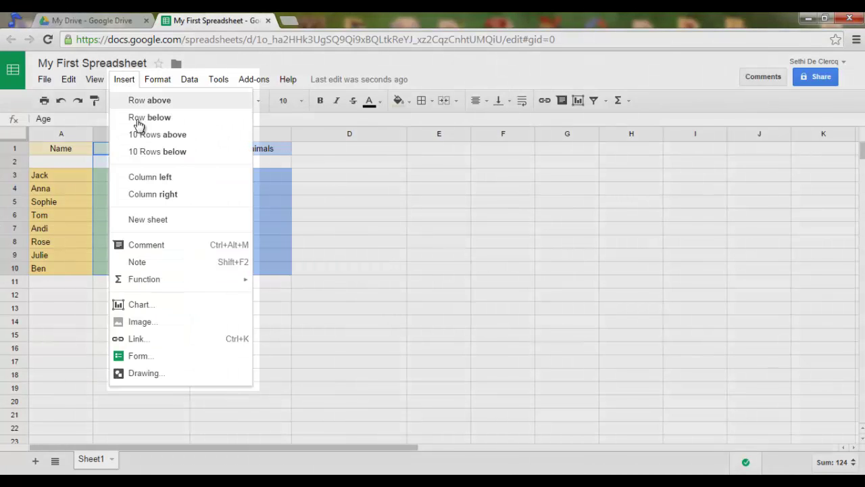
click(167, 306)
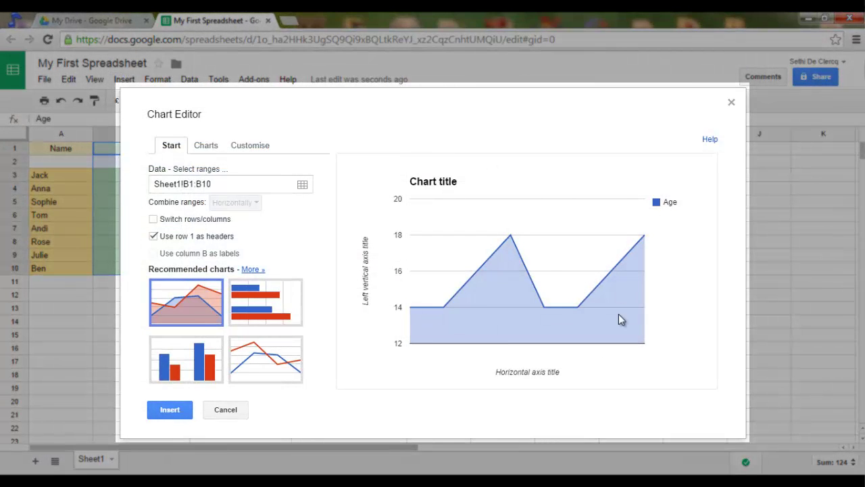
click(276, 309)
click(250, 353)
click(187, 361)
click(195, 312)
click(273, 304)
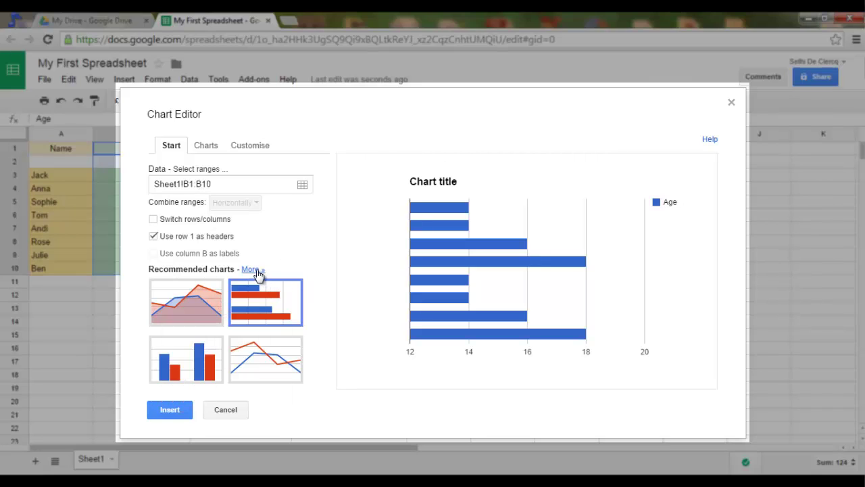
- Browse the line, area, column, bar and scatter chart variants in the chart type list
click(209, 149)
click(199, 173)
click(183, 195)
click(181, 218)
click(180, 237)
click(181, 259)
click(182, 246)
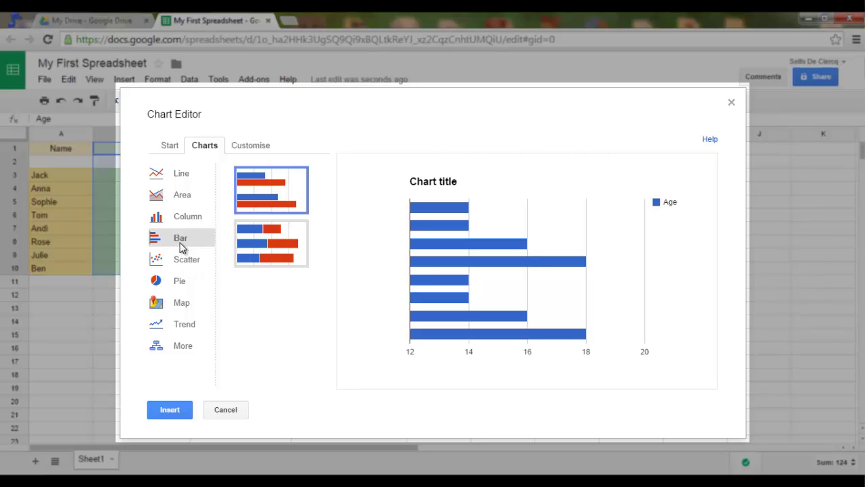
click(190, 267)
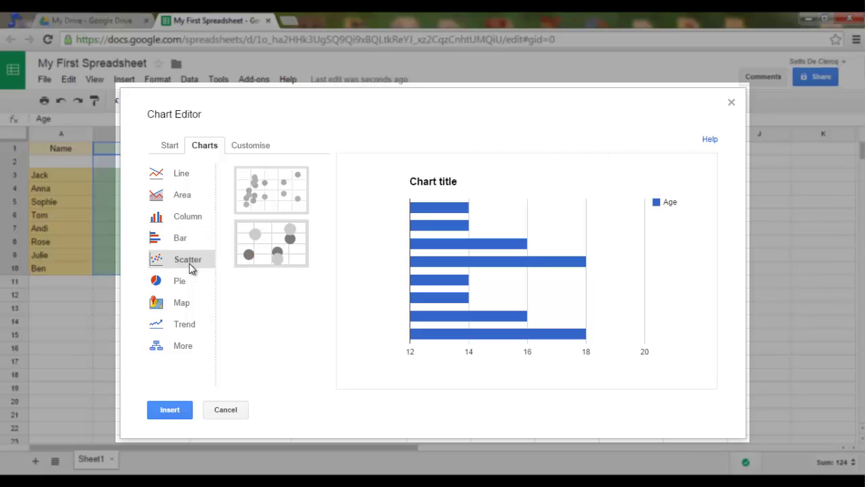
click(182, 218)
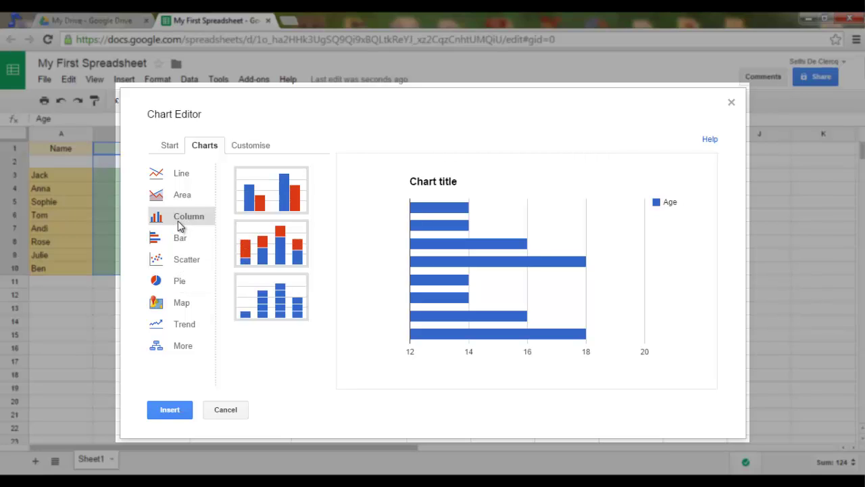
- After trying histogram and stacked column, settle on the standard column chart and show Customise options
click(270, 292)
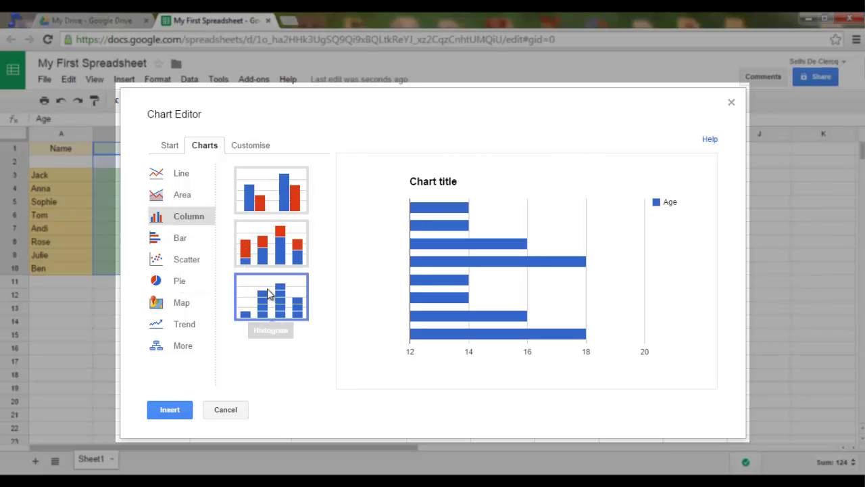
click(270, 241)
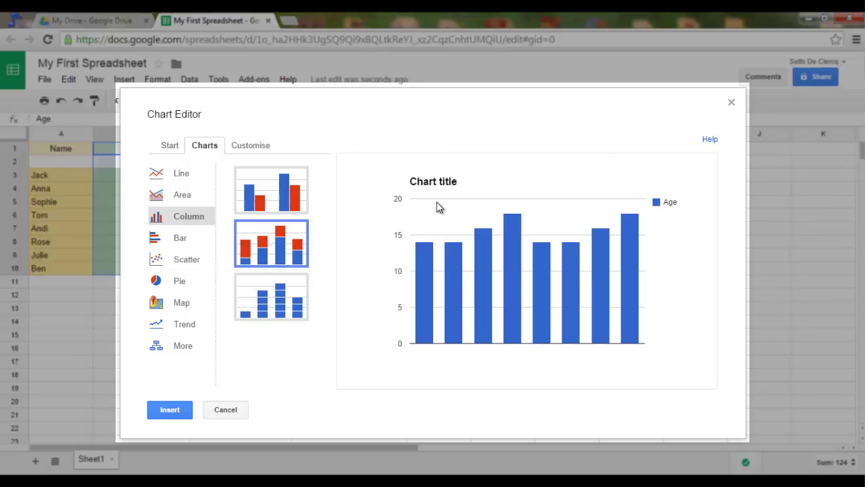
click(282, 200)
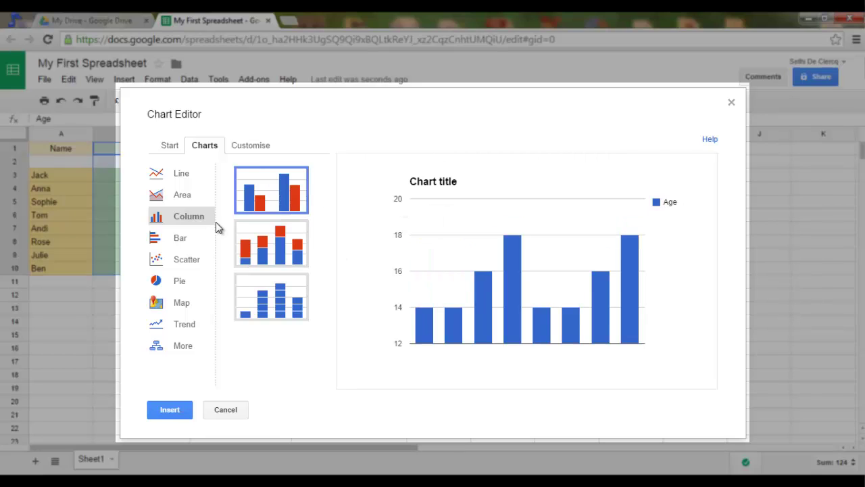
click(261, 147)
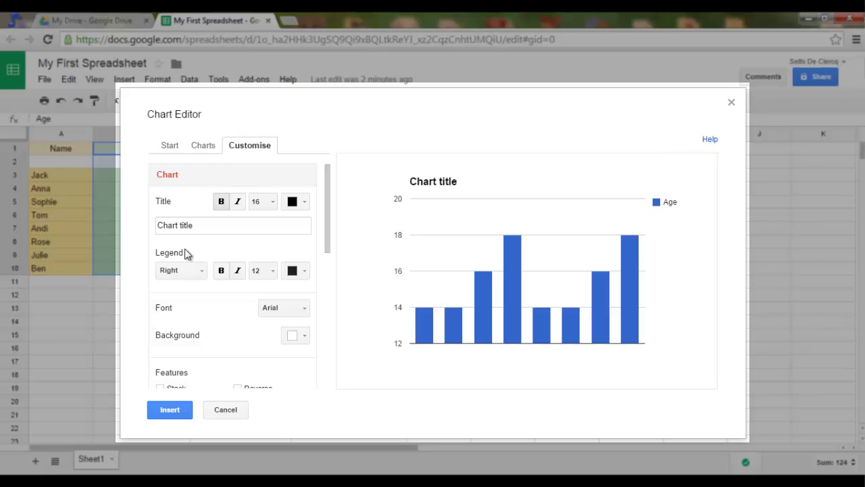
- Replace the placeholder chart title with 'How old are you?'
drag(234, 226, 96, 230)
click(96, 230)
drag(205, 227, 123, 233)
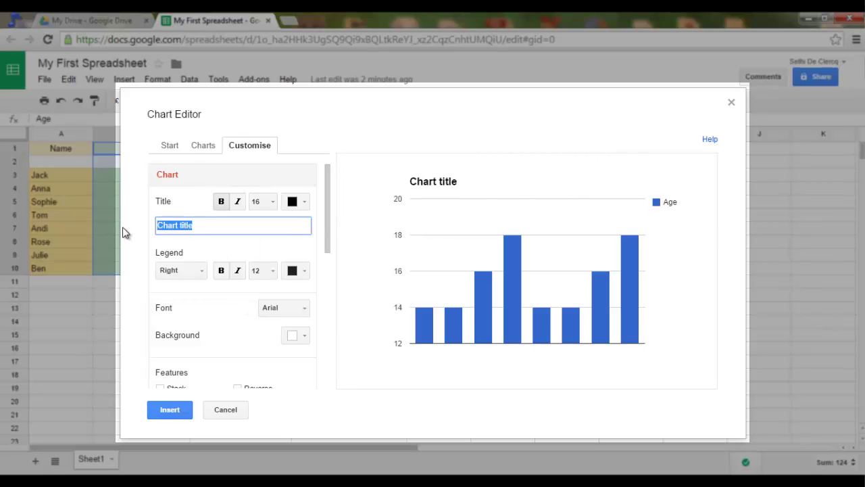
text(H)
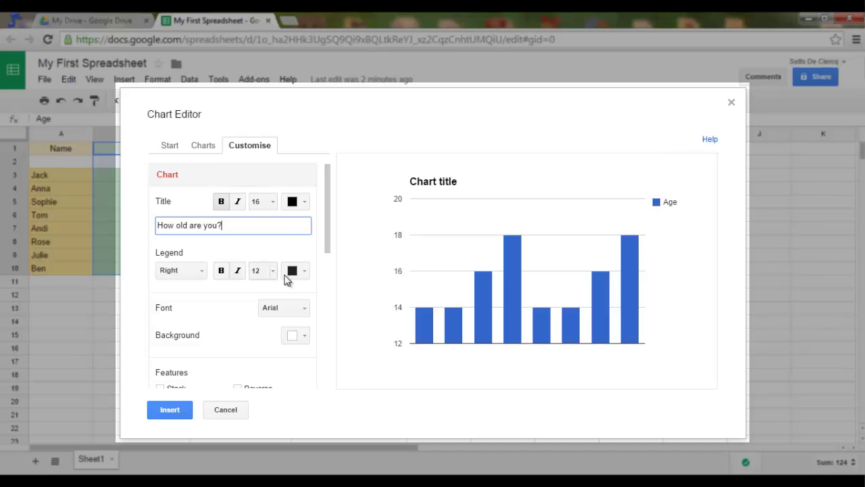
- Colour the Age series columns dark red
drag(326, 240, 331, 359)
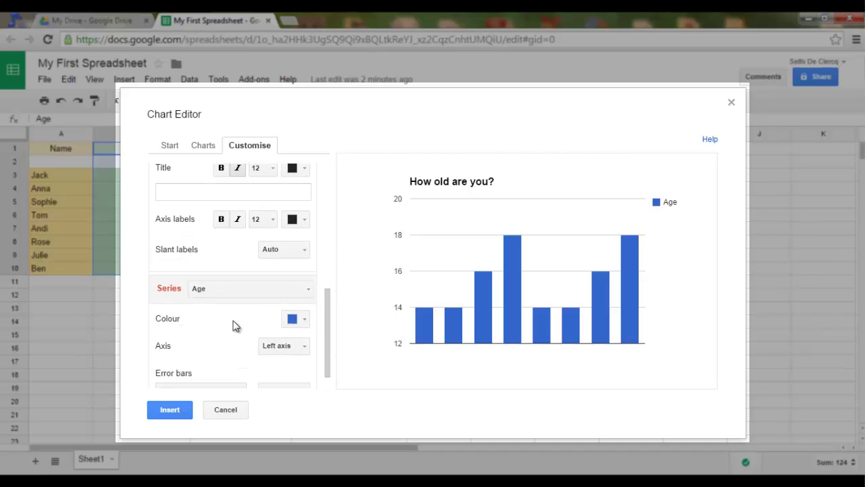
click(298, 321)
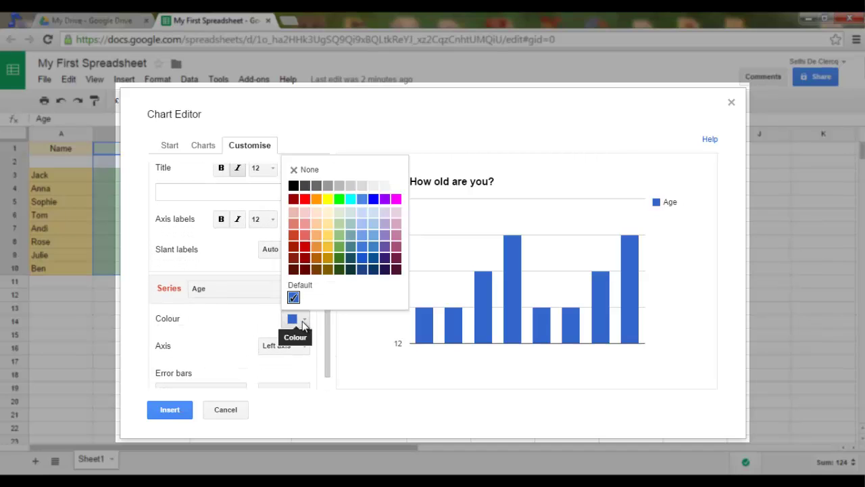
click(305, 246)
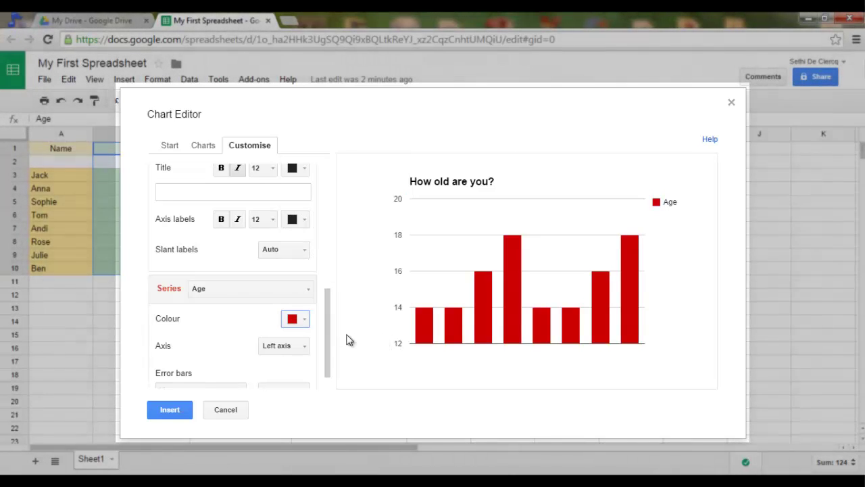
drag(329, 324, 329, 338)
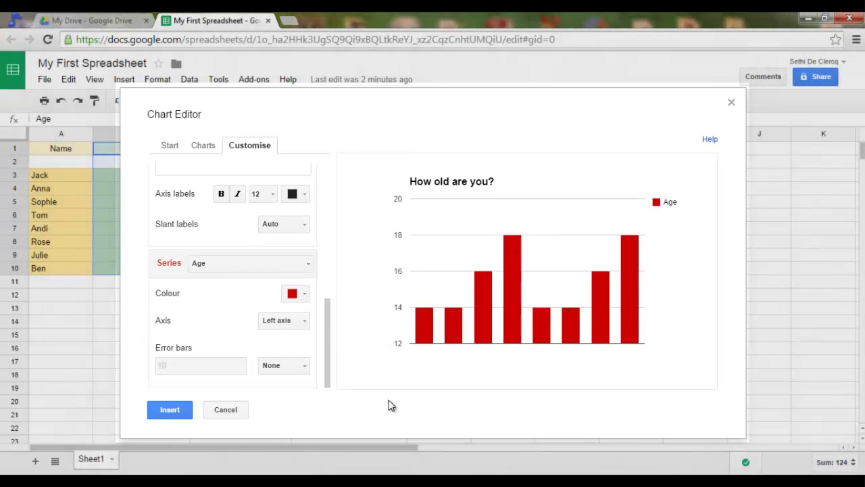
- Move the chart right of the data columns, shrink it, and deselect it
click(172, 411)
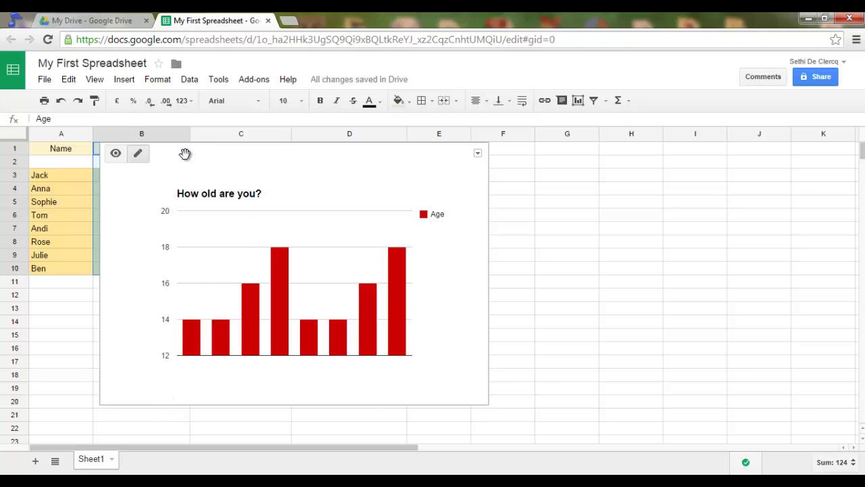
drag(184, 154, 451, 160)
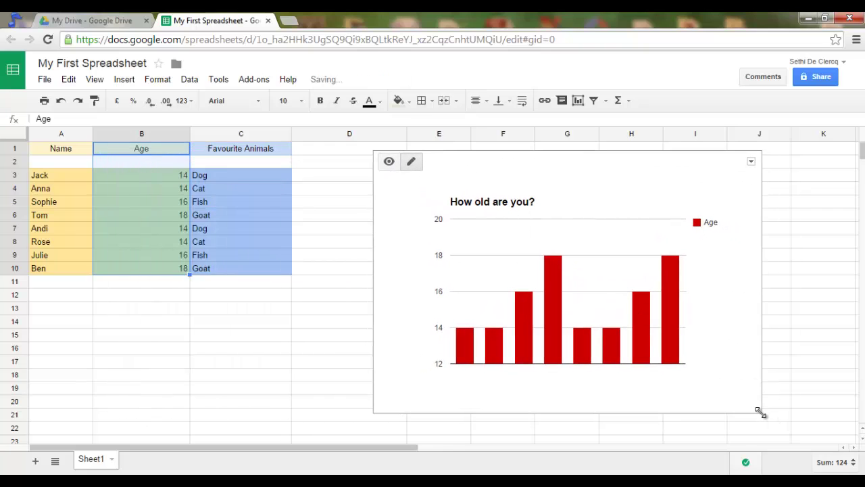
drag(752, 404, 747, 273)
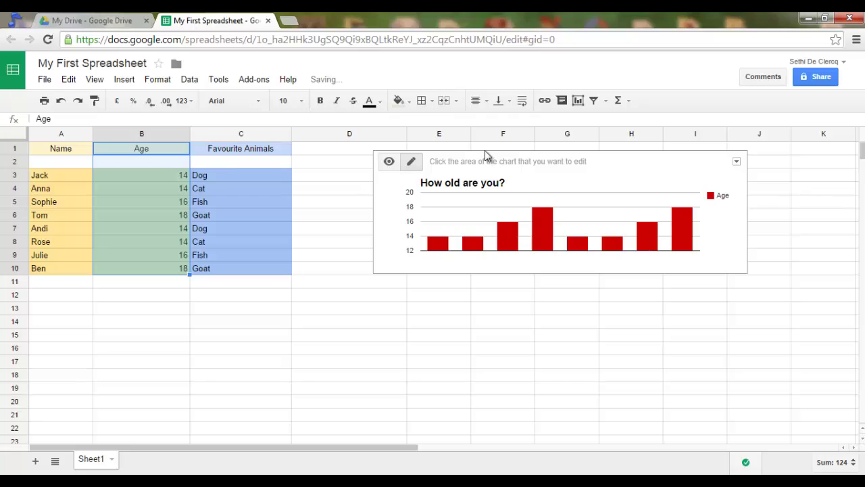
click(482, 319)
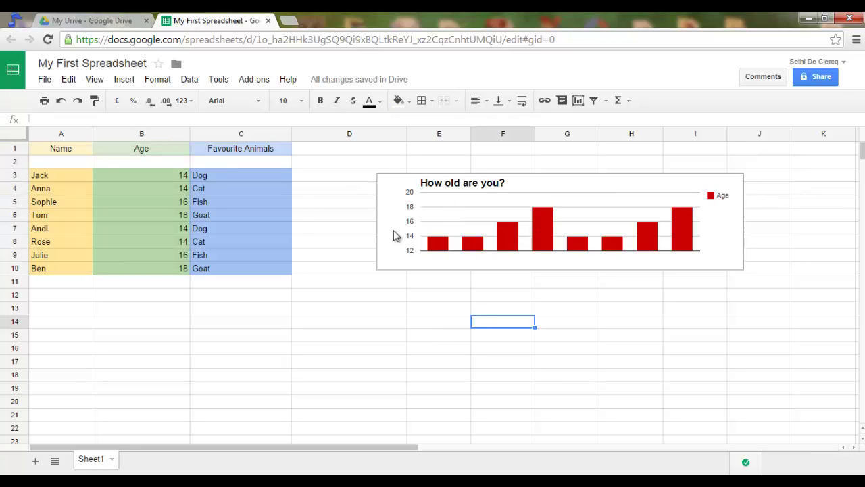
click(186, 334)
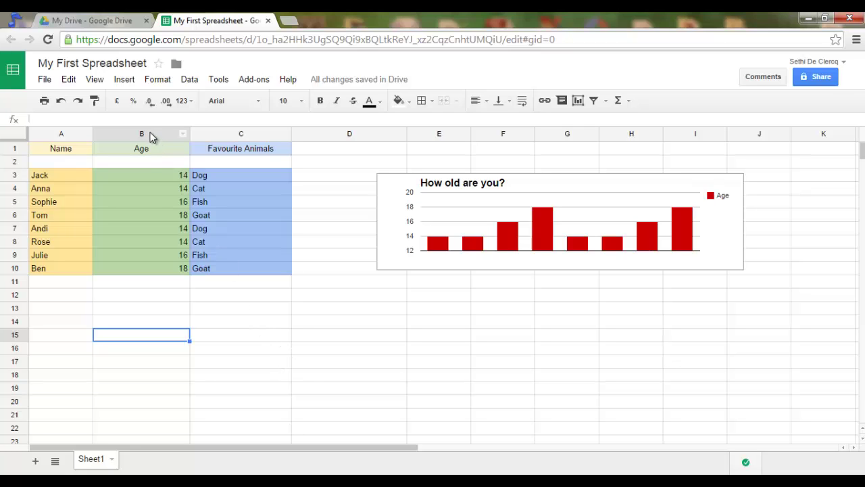
- With cell C13 selected, bring up the Insert image dialog
click(233, 307)
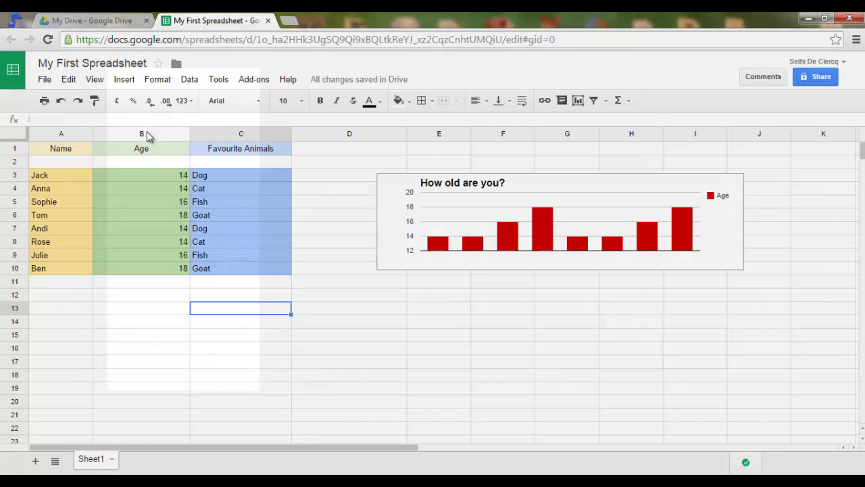
click(125, 81)
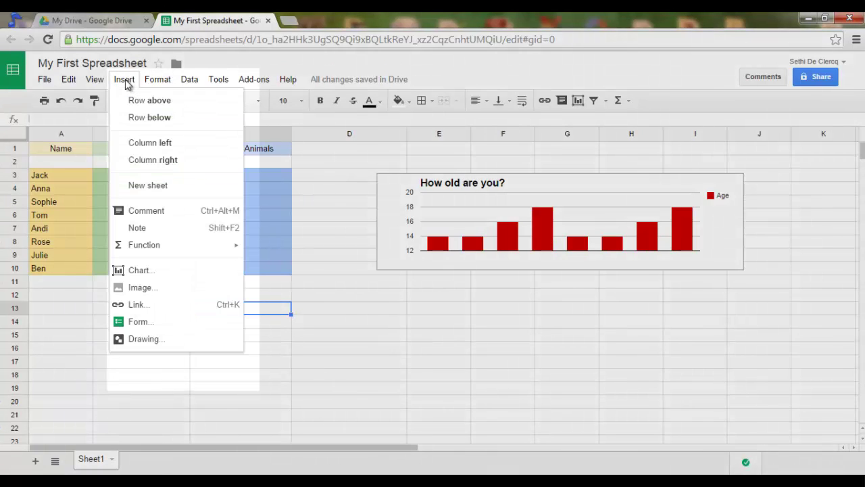
click(166, 289)
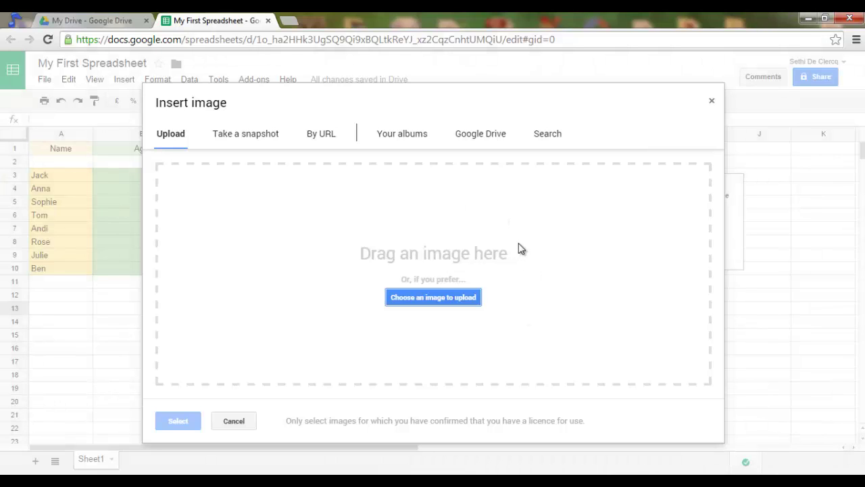
- Search images for 'pets' and insert the hedgehog-and-dog photo
click(548, 139)
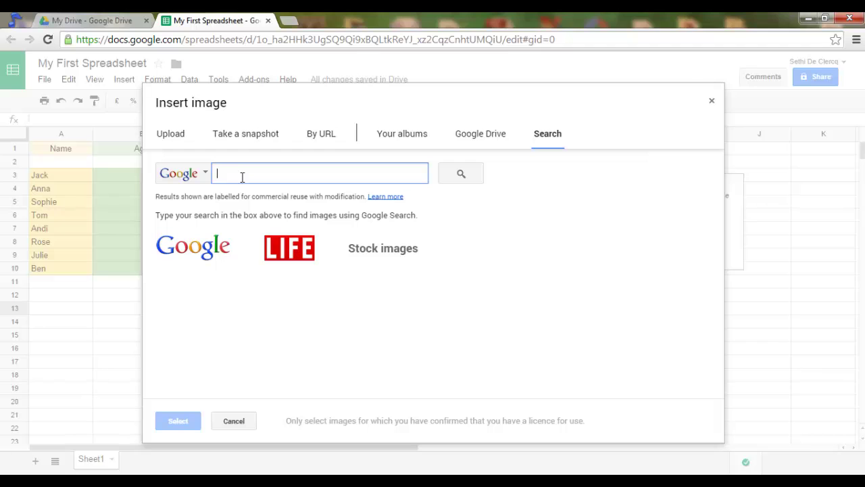
text(pets)
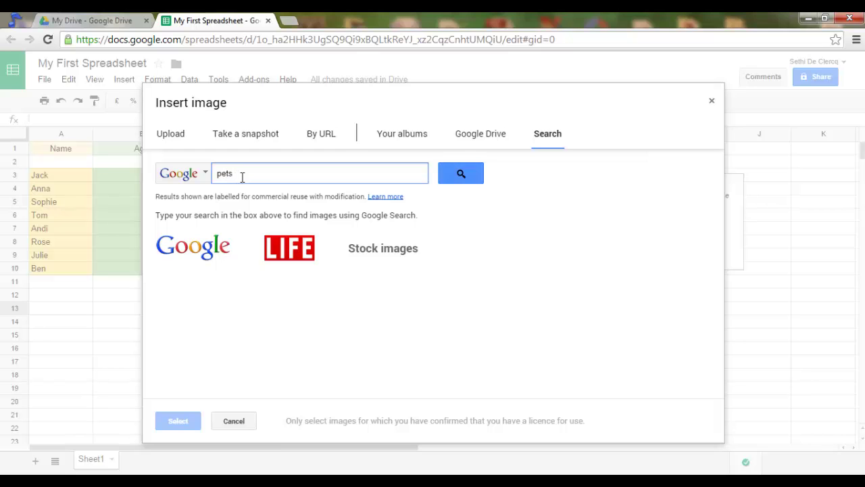
click(461, 173)
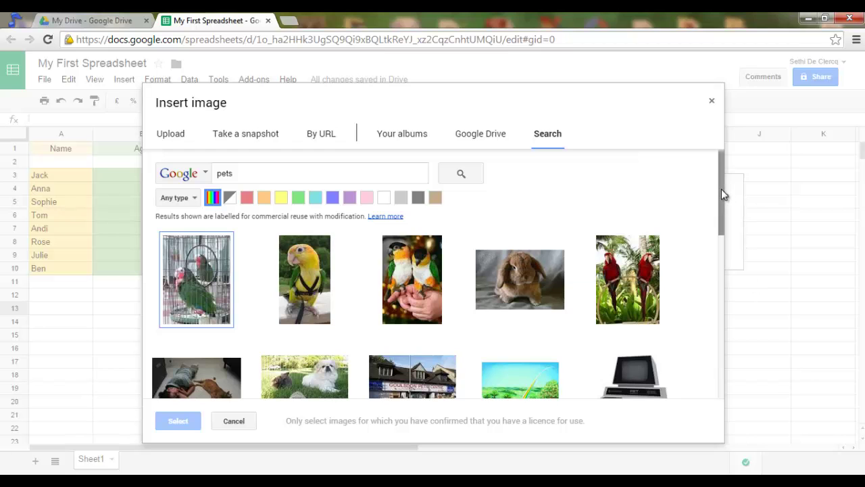
scroll(721, 191, down, 5)
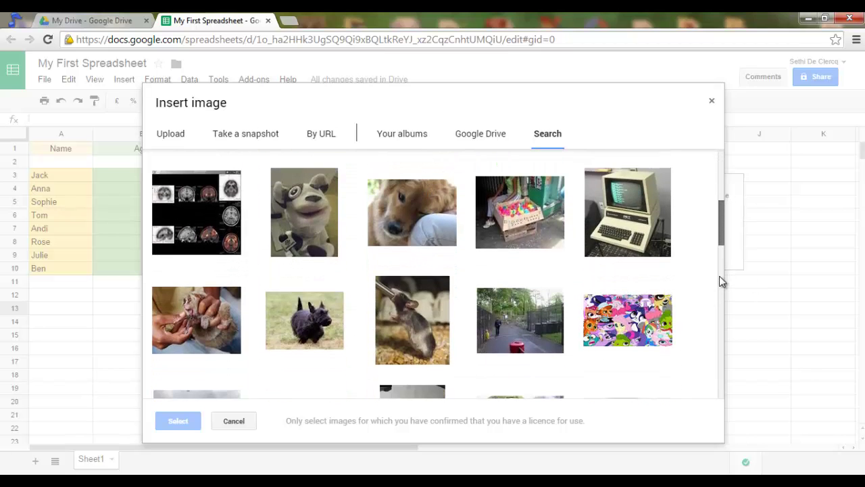
drag(721, 232, 721, 212)
click(303, 232)
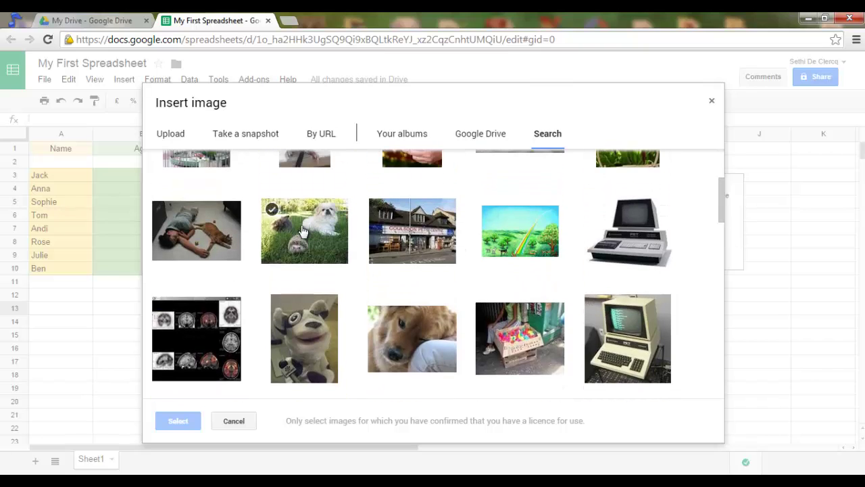
click(301, 240)
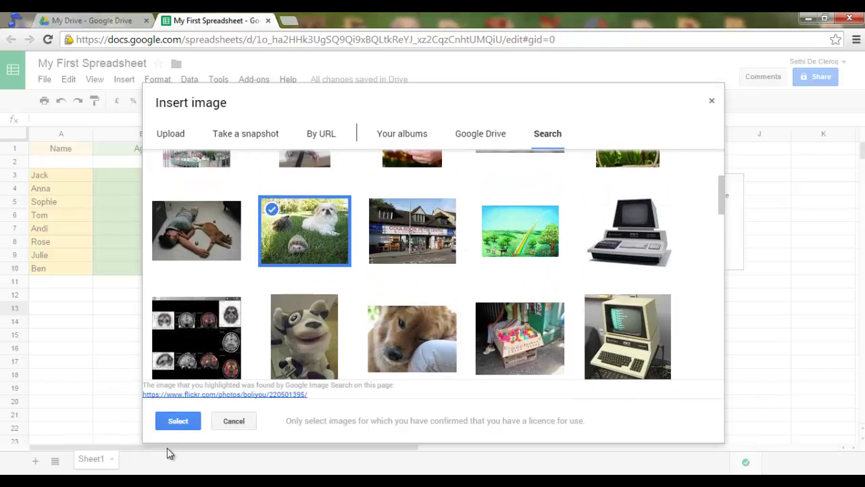
click(177, 422)
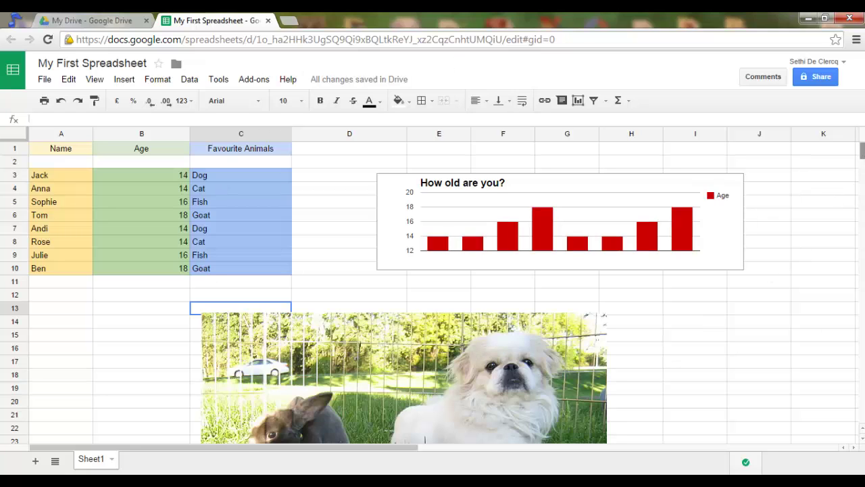
- Shrink the oversized pet photo down in two resizes
click(862, 162)
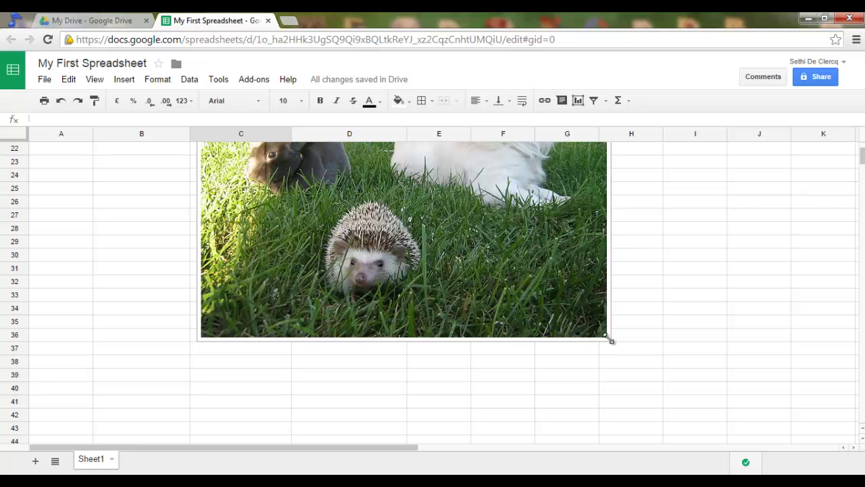
drag(611, 340, 398, 181)
drag(862, 162, 862, 153)
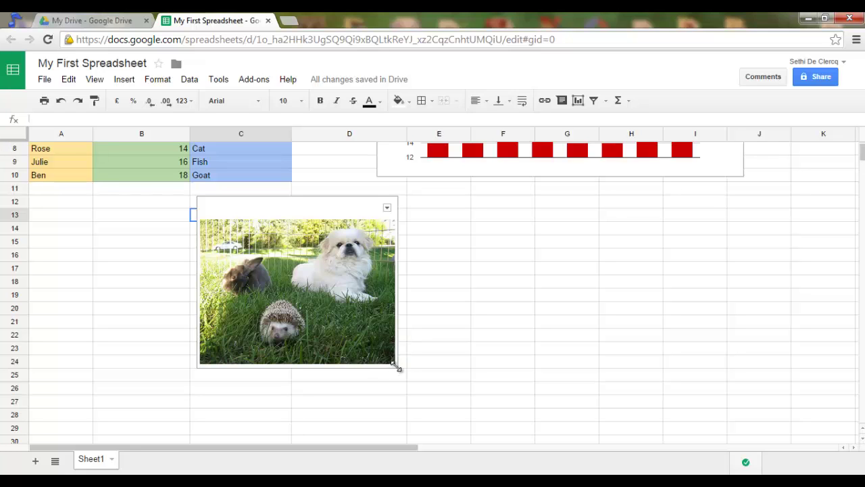
drag(397, 368, 348, 321)
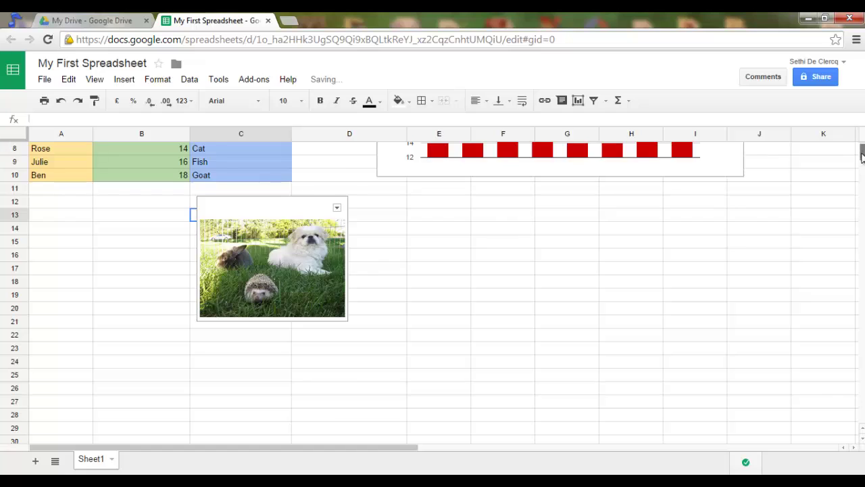
drag(862, 152, 863, 148)
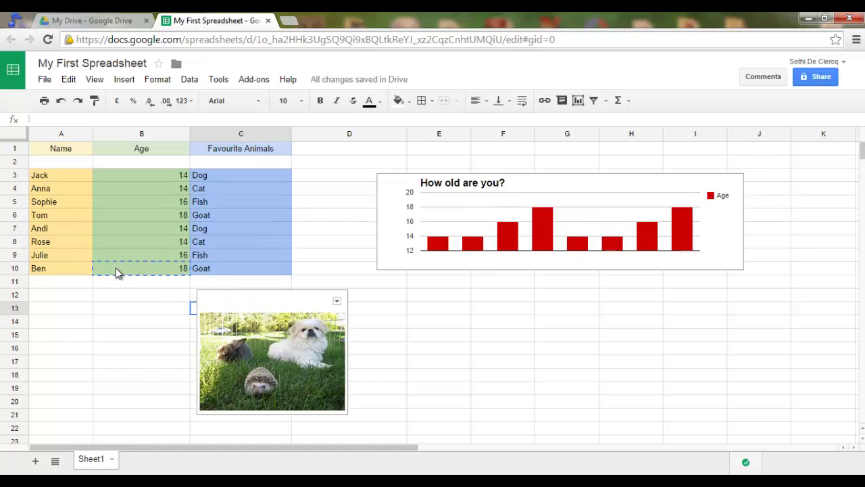
- Place the photo under the table spanning columns A–C, rows 12–22, then deselect it
drag(216, 293, 220, 294)
drag(269, 325, 58, 296)
drag(183, 397, 269, 442)
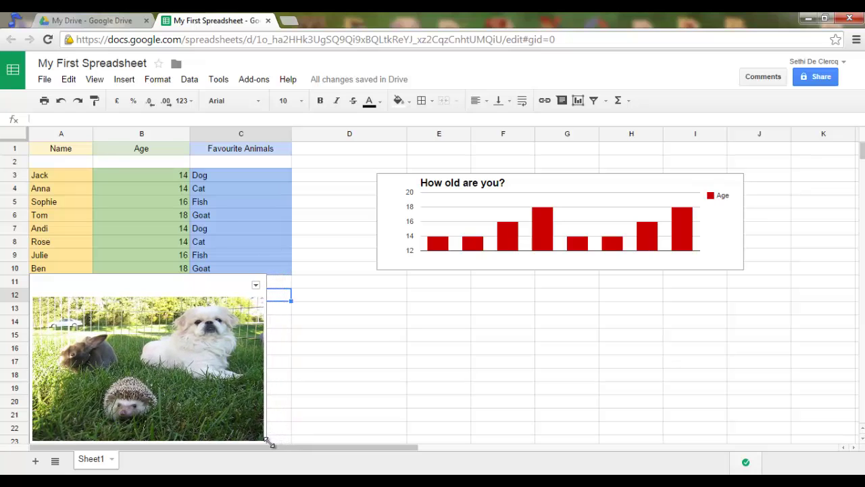
drag(174, 289, 185, 282)
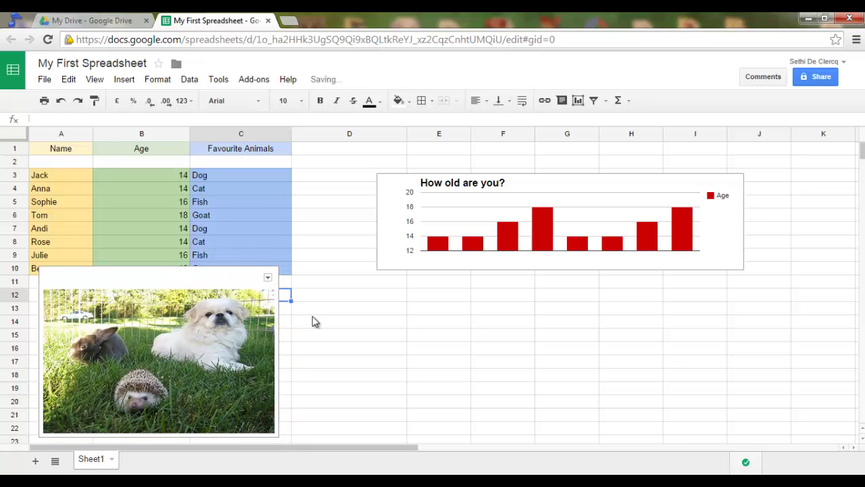
click(412, 334)
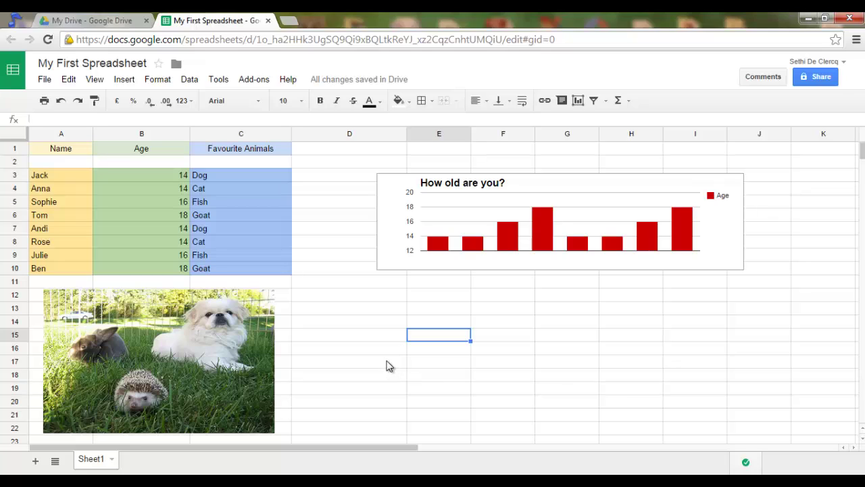